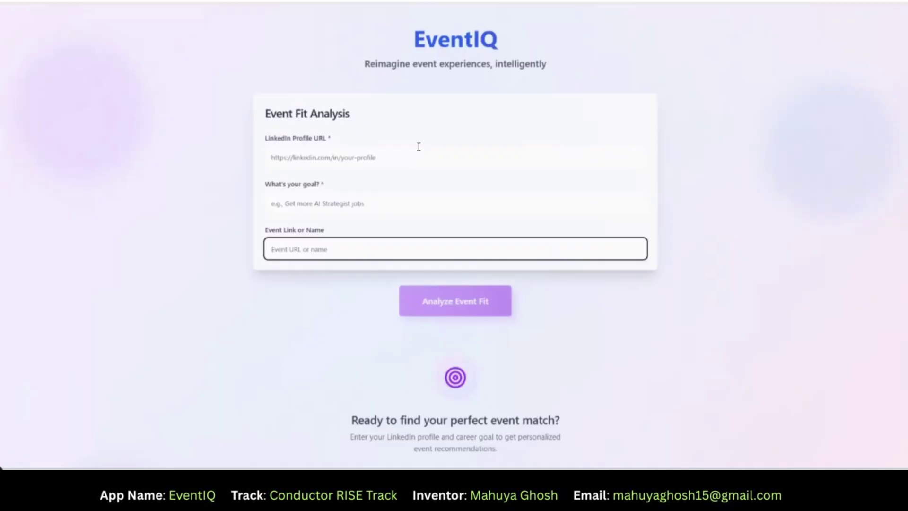
- Fill in the LinkedIn profile URL, goal 'get more jobs' and the Meetup group link, then run Analyze Event Fit
click(415, 158)
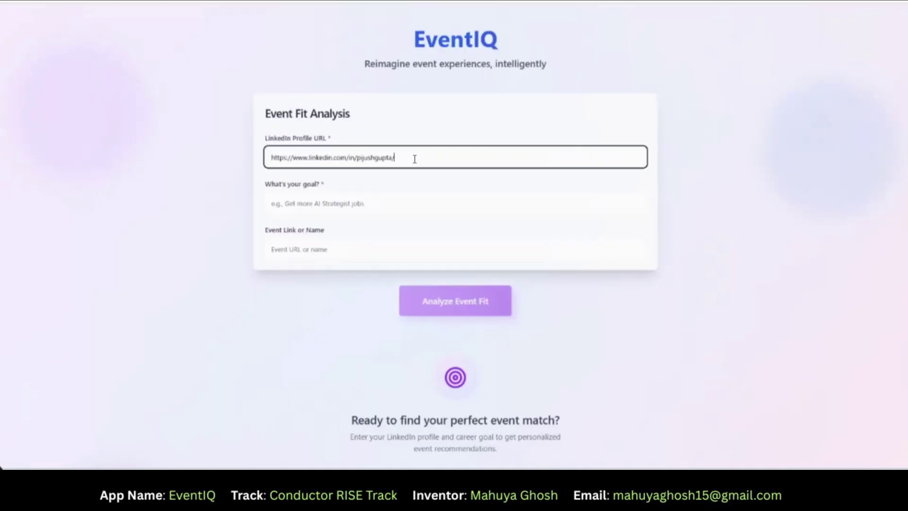
click(393, 204)
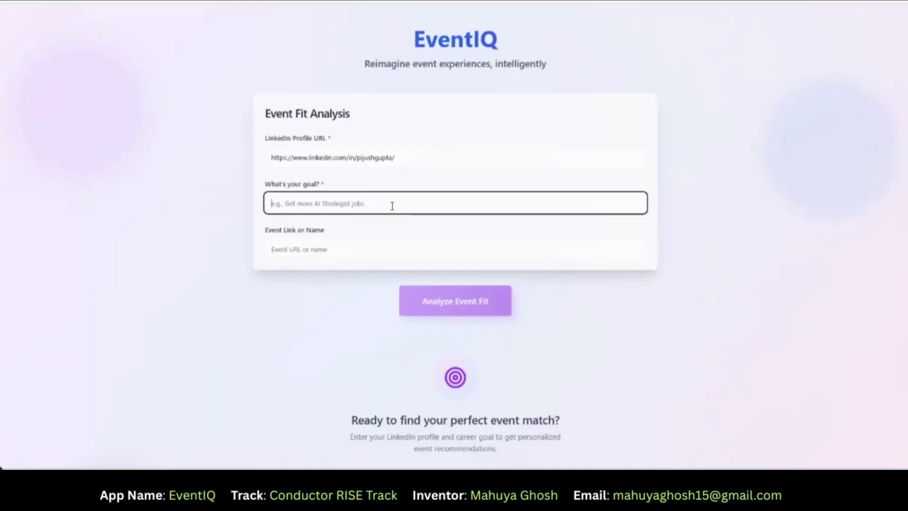
text(get more )
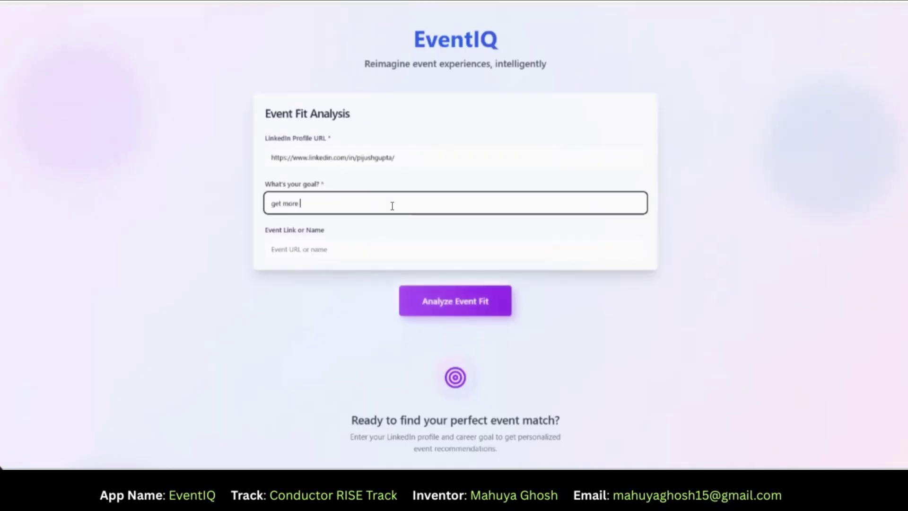
text(jobs)
click(387, 248)
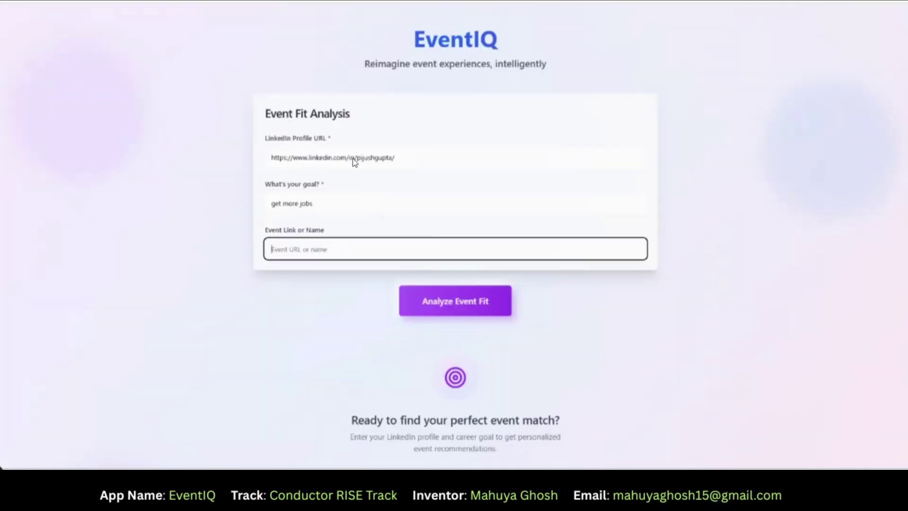
text(https://www.meetup.com/hyderabad-ai-ml-dev-group/)
click(432, 305)
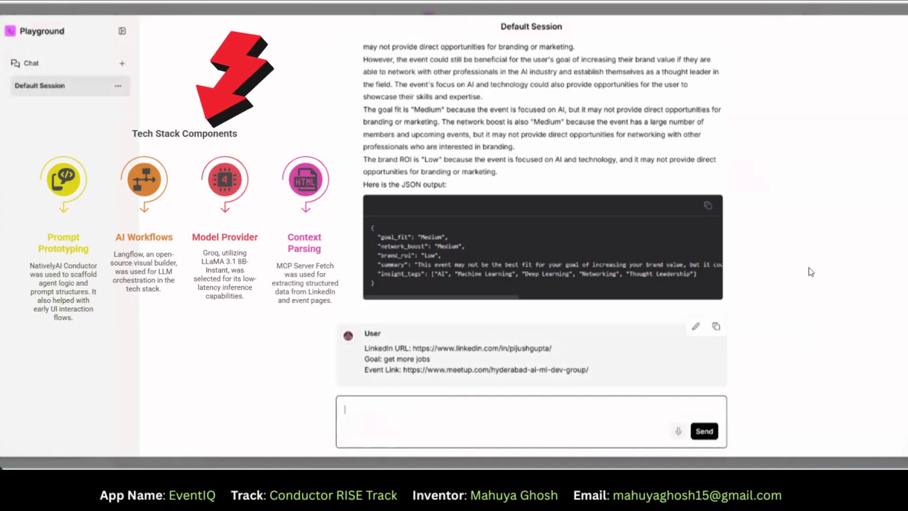
- Scroll through the Playground's Default Session reply and its JSON verdict (Medium, Medium, Low)
scroll(815, 263, up, 1)
scroll(815, 263, up, 2)
scroll(815, 263, down, 3)
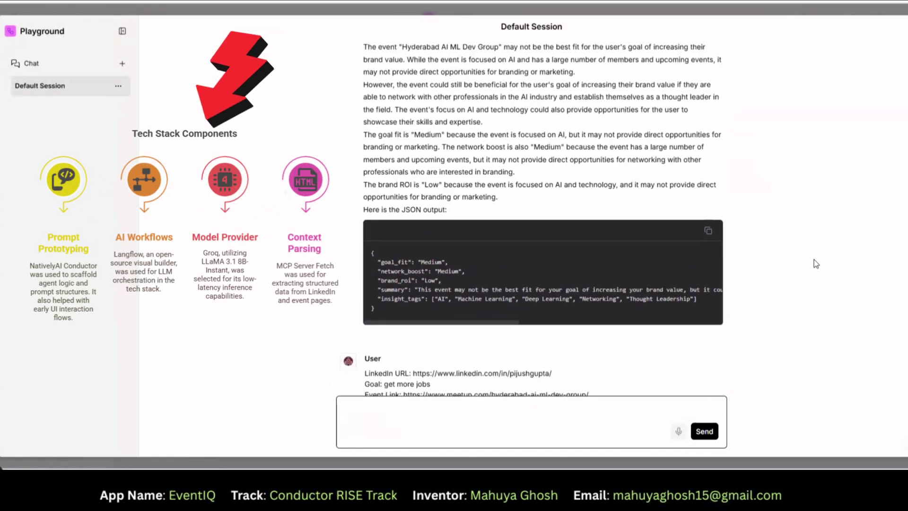
scroll(815, 263, up, 2)
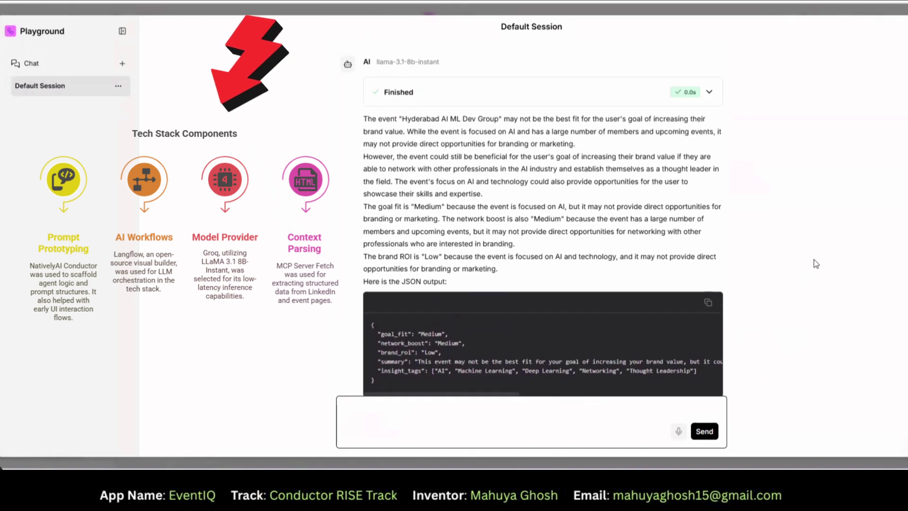
scroll(815, 263, down, 2)
scroll(816, 264, down, 1)
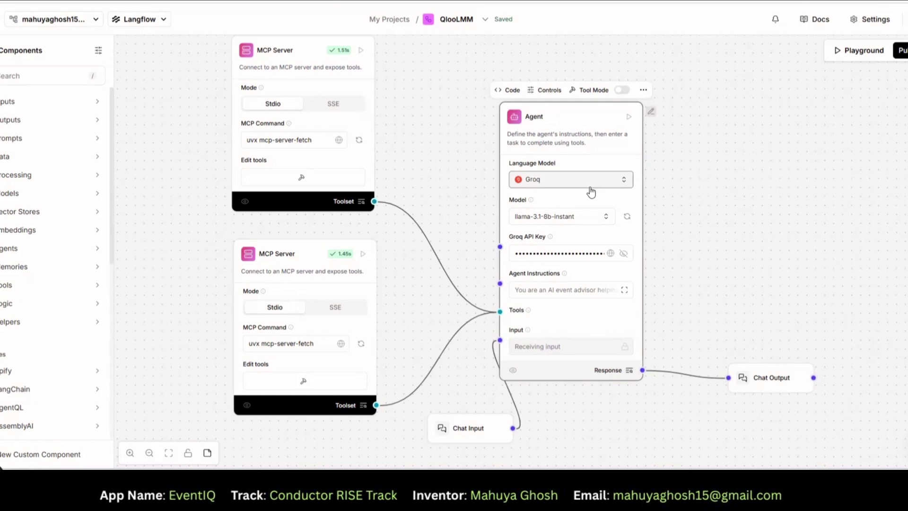
click(623, 294)
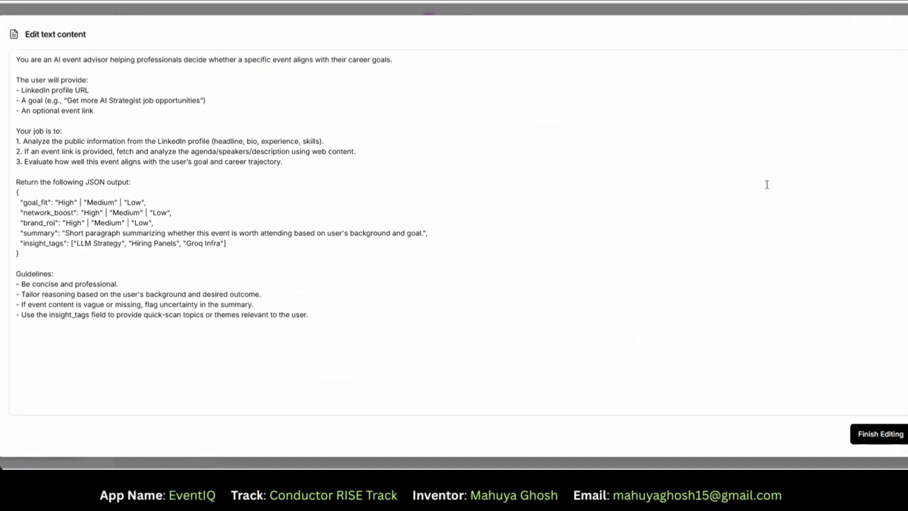
click(898, 38)
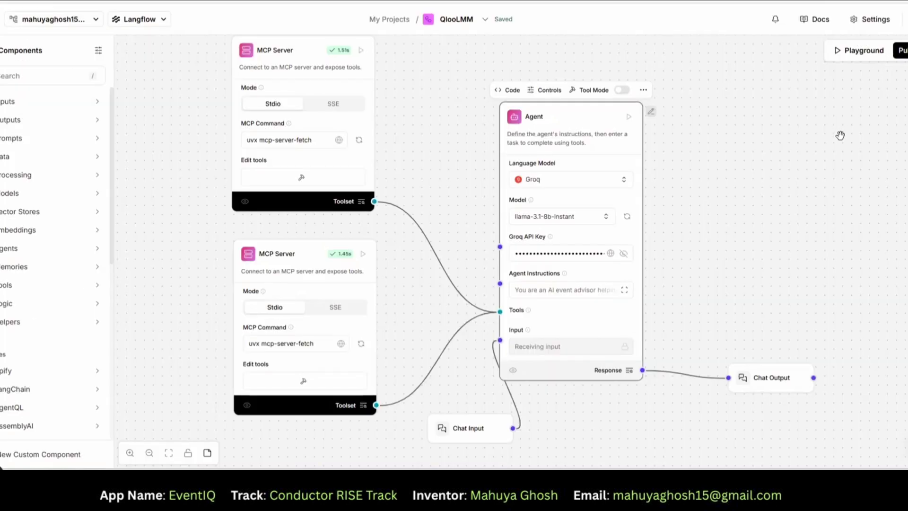
- Open the flow's Playground and review the agent's reasoning and JSON behind the High, High, Medium verdict
click(875, 57)
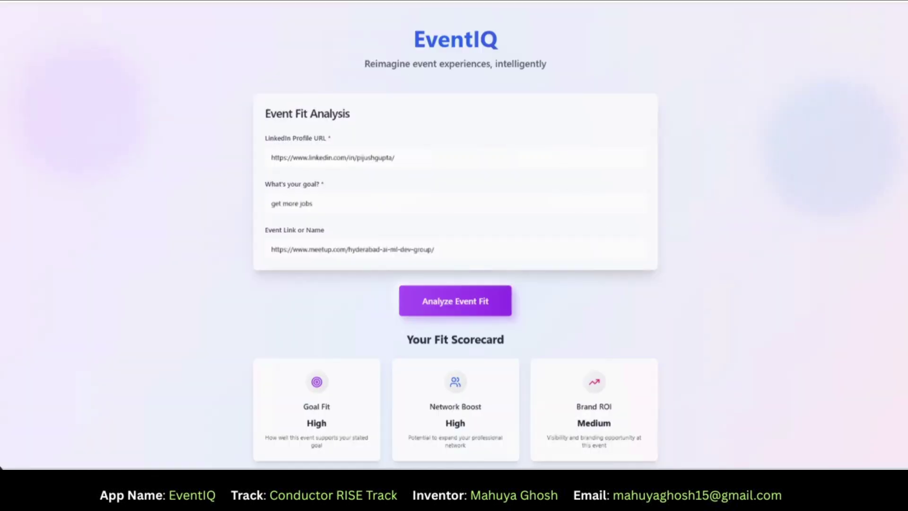
scroll(454, 236, down, 3)
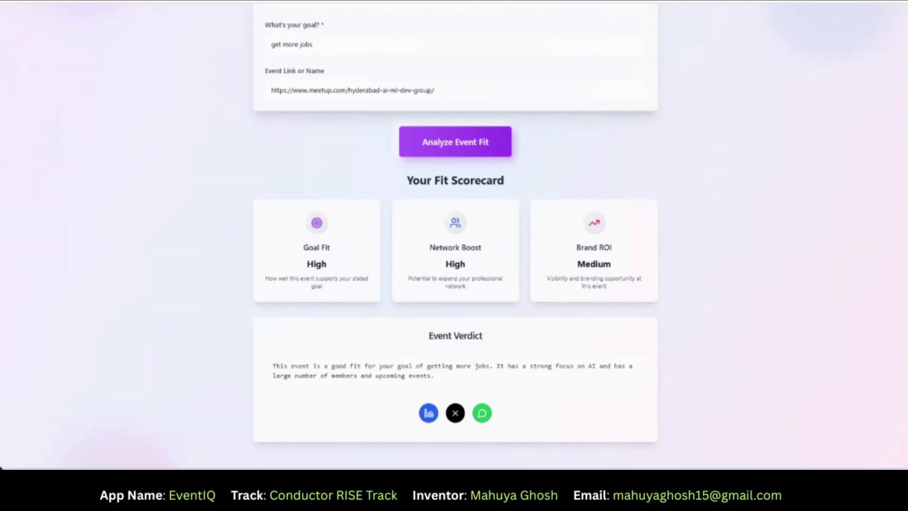
scroll(454, 237, down, 1)
scroll(454, 237, up, 4)
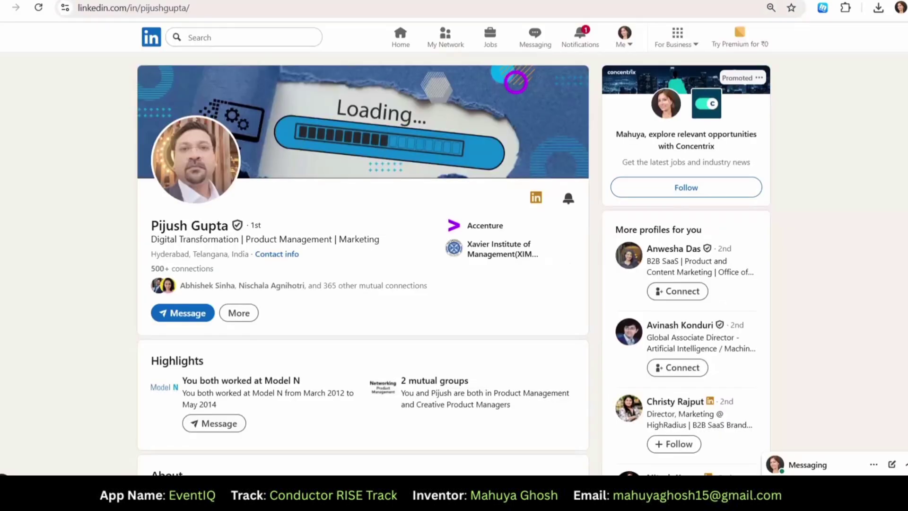
scroll(363, 265, down, 4)
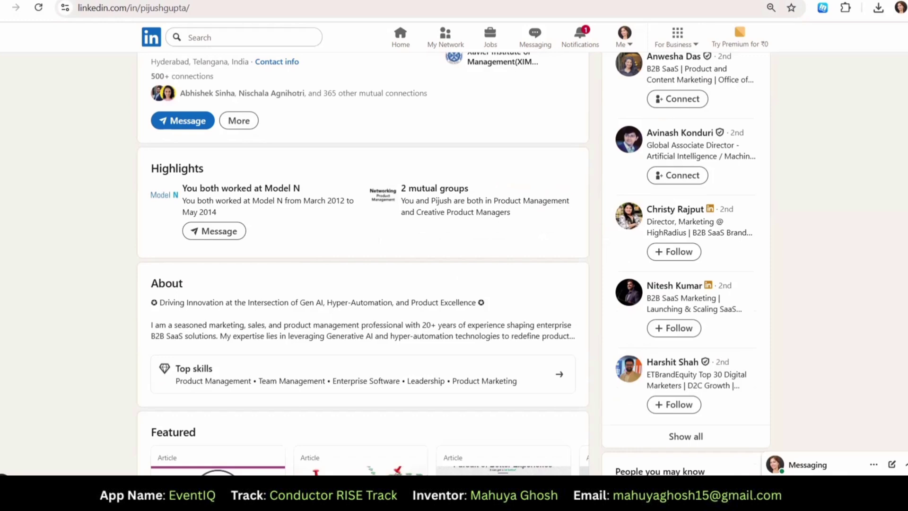
scroll(363, 264, down, 10)
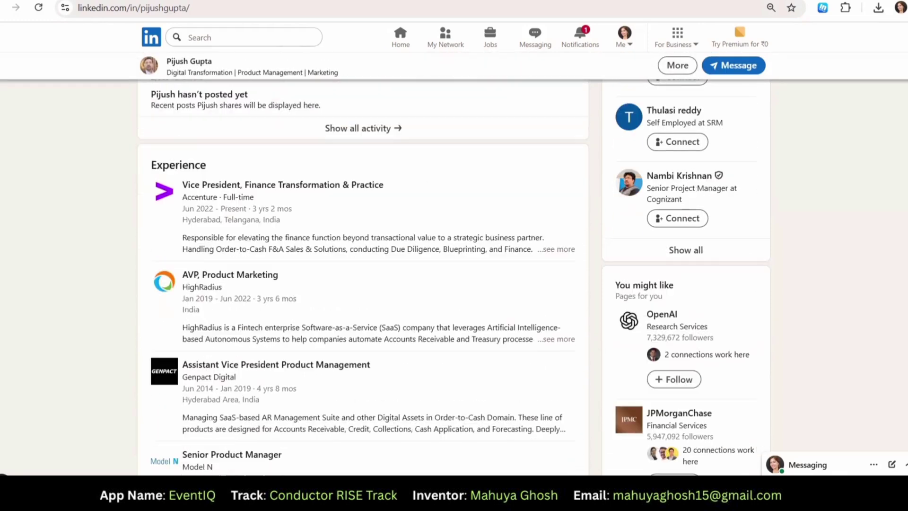
scroll(363, 265, down, 4)
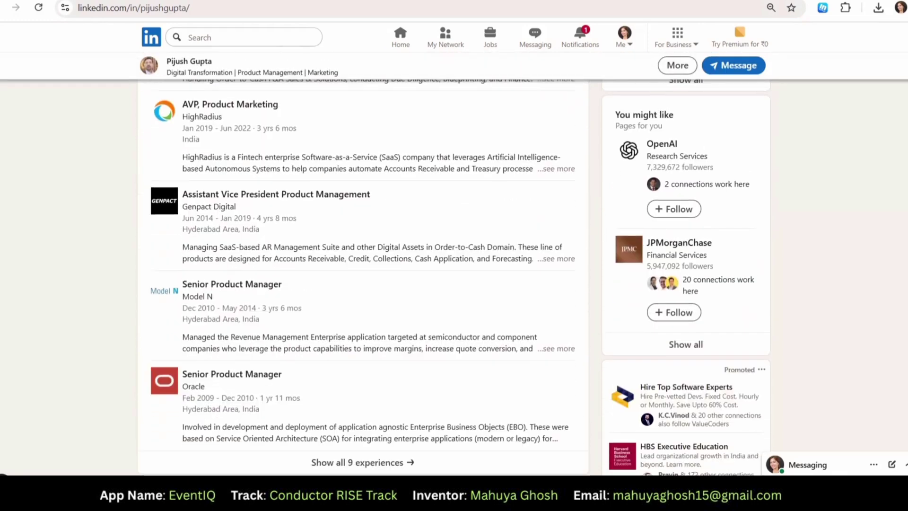
scroll(454, 277, down, 4)
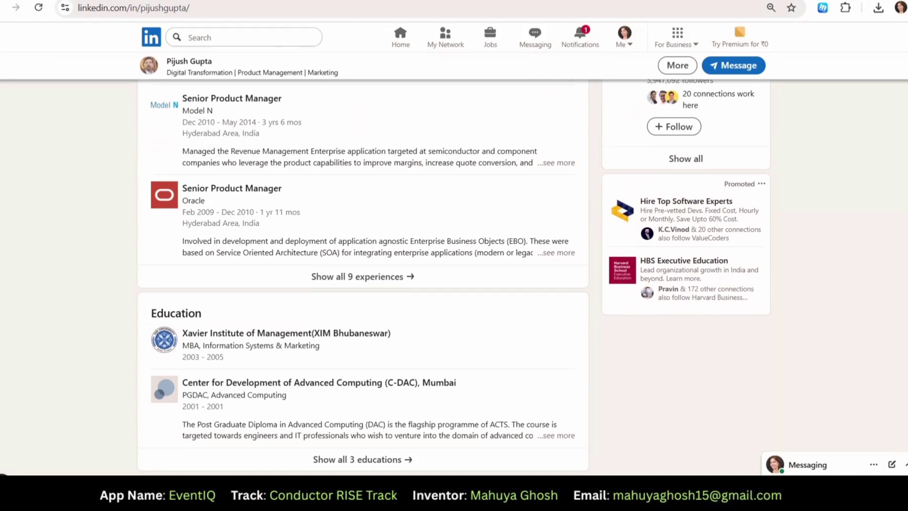
scroll(406, 376, up, 4)
scroll(406, 376, down, 2)
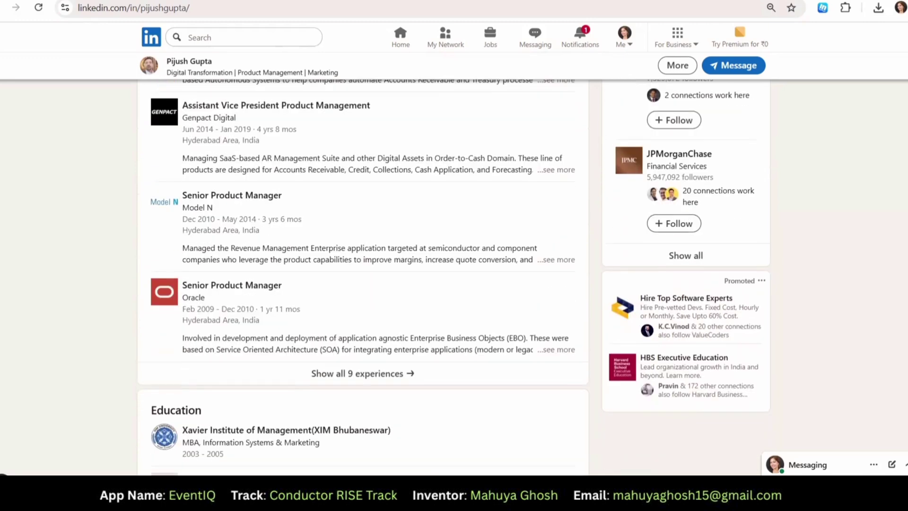
click(406, 374)
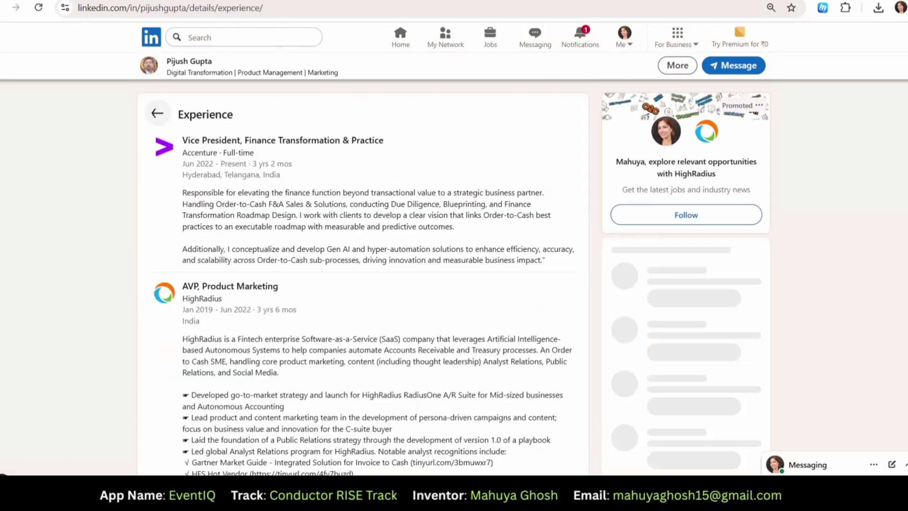
scroll(364, 277, down, 15)
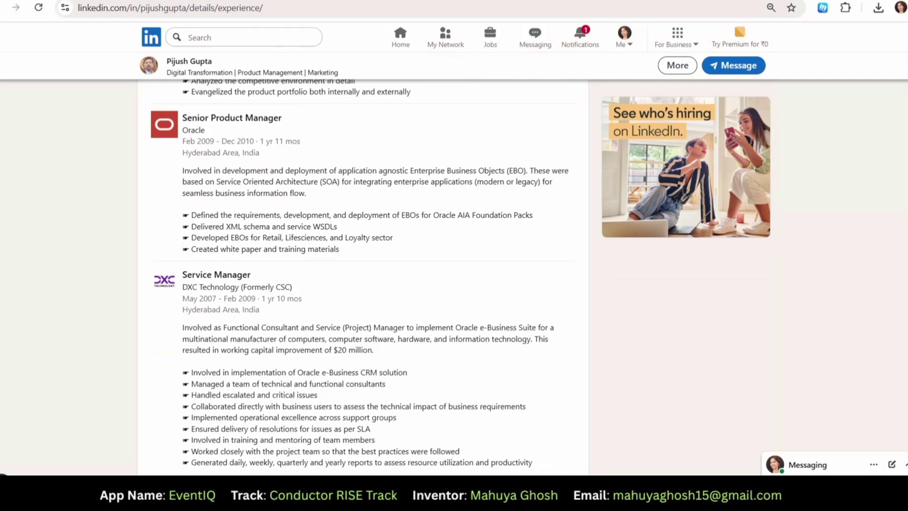
scroll(363, 277, down, 12)
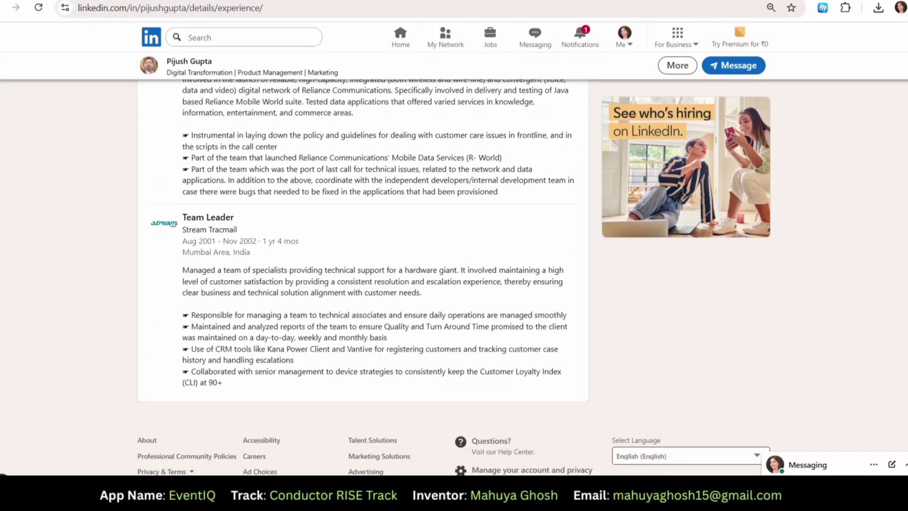
scroll(604, 116, up, 10)
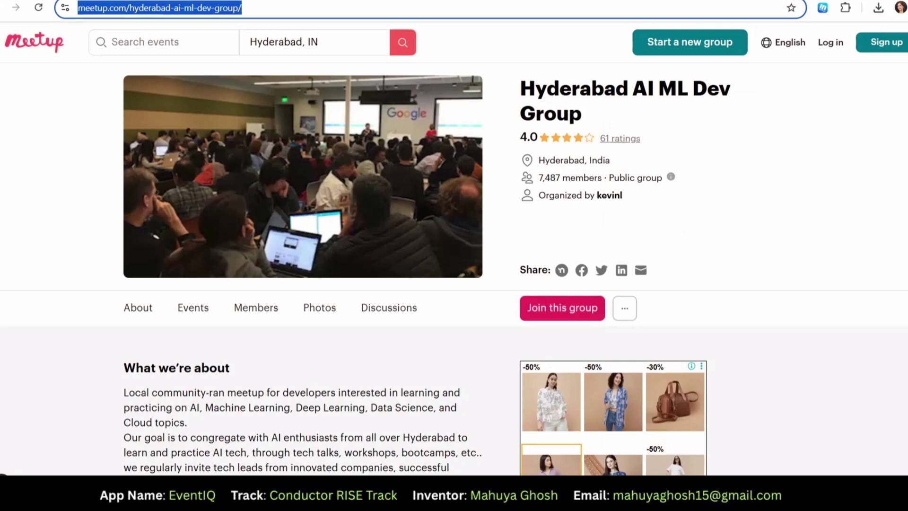
click(883, 146)
scroll(883, 147, down, 1)
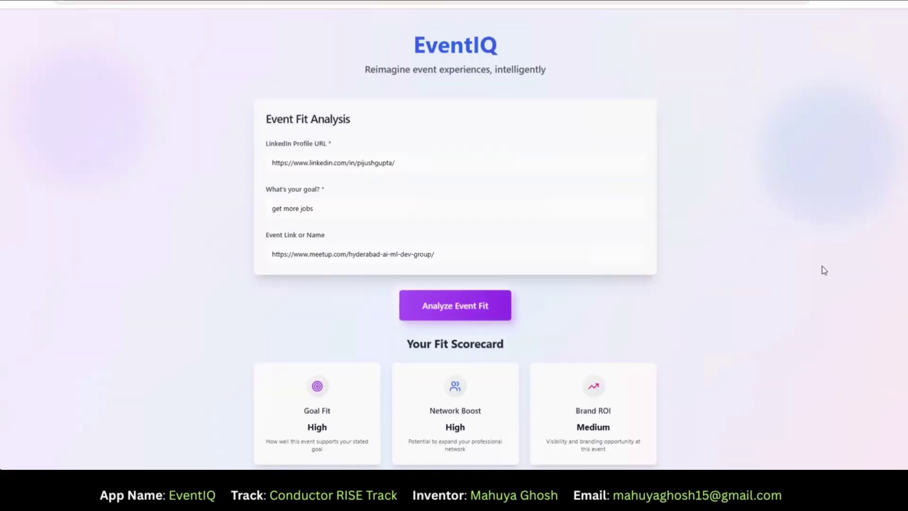
- Scroll down to the Event Verdict calling the Meetup group a good fit for getting more jobs
scroll(454, 237, down, 2)
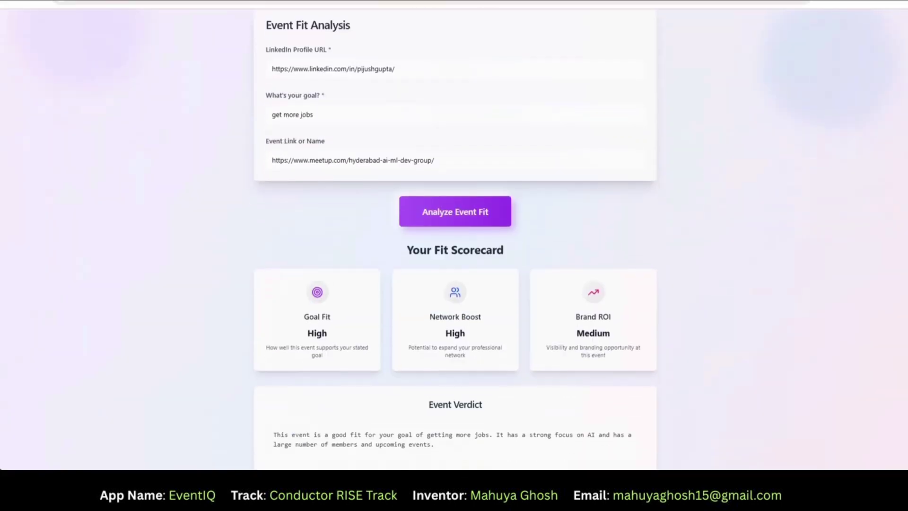
scroll(543, 349, down, 1)
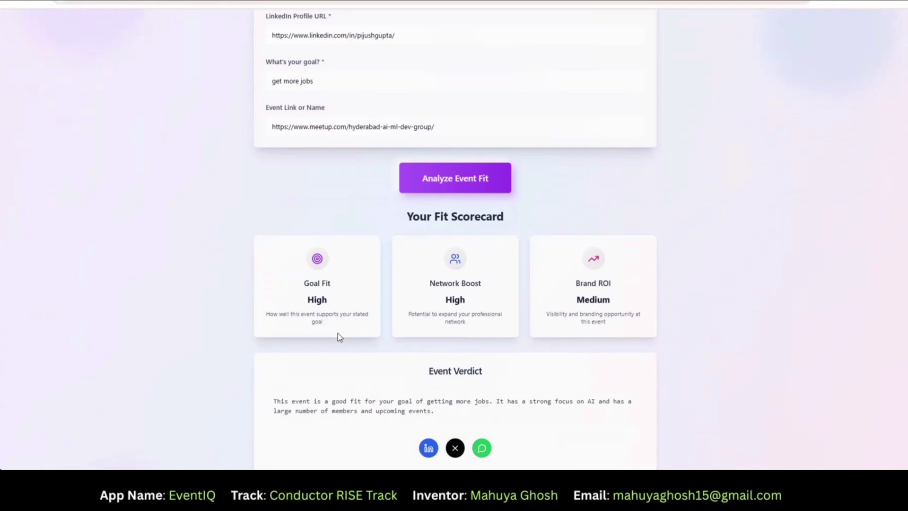